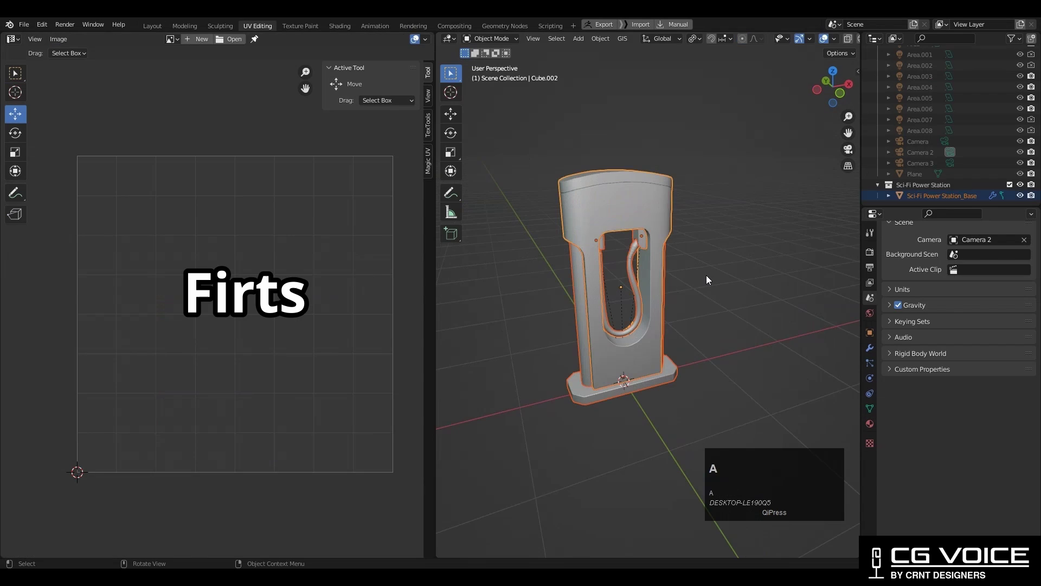
- Select the whole charging station mesh in Edit Mode to inspect its UV layout
key("Tab")
key("a")
middle_click_drag(706, 280, 696, 265)
left_click(696, 265)
key("a")
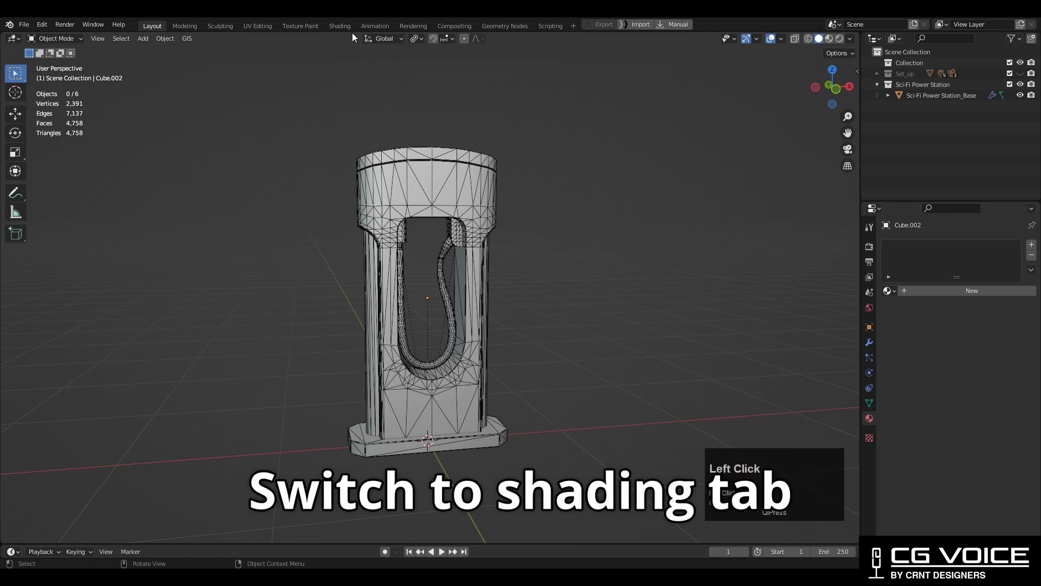
- In the Shading workspace, add a new material, rename Material.001 to 'Texture', and select the body
left_click(341, 25)
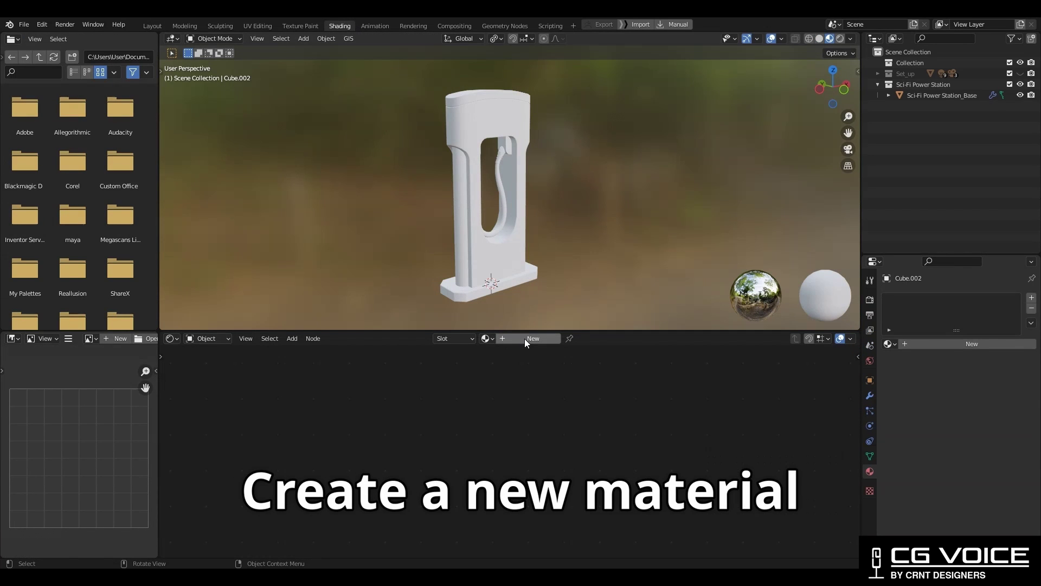
left_click(526, 338)
left_click(523, 338)
type("Tex")
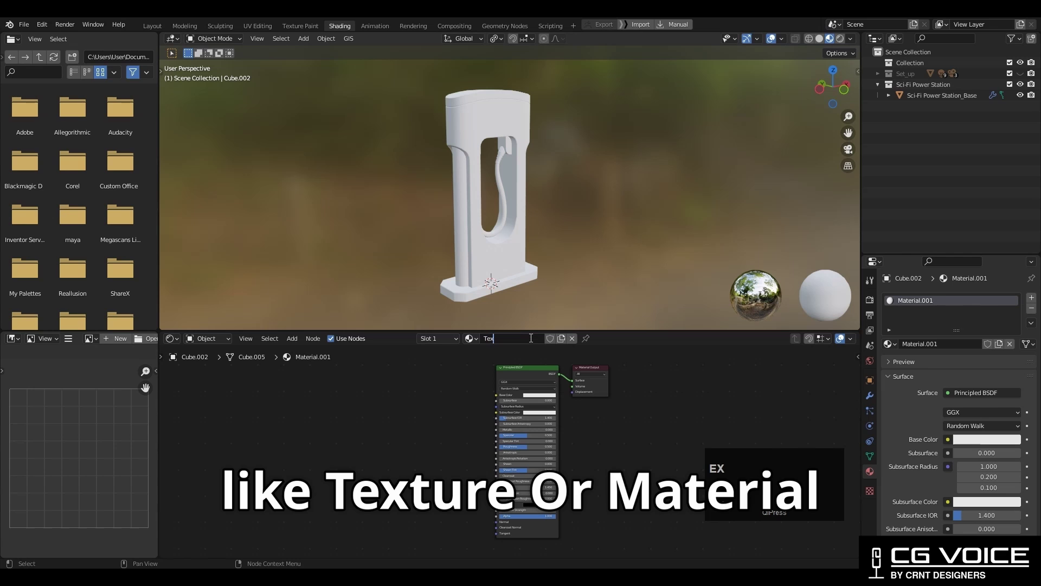
type("ture")
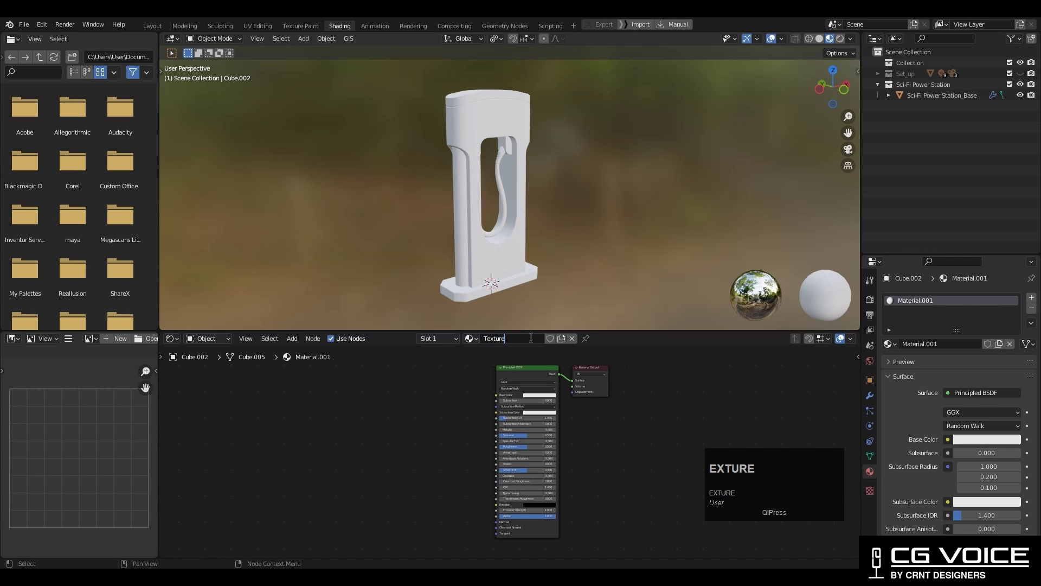
left_click(660, 376)
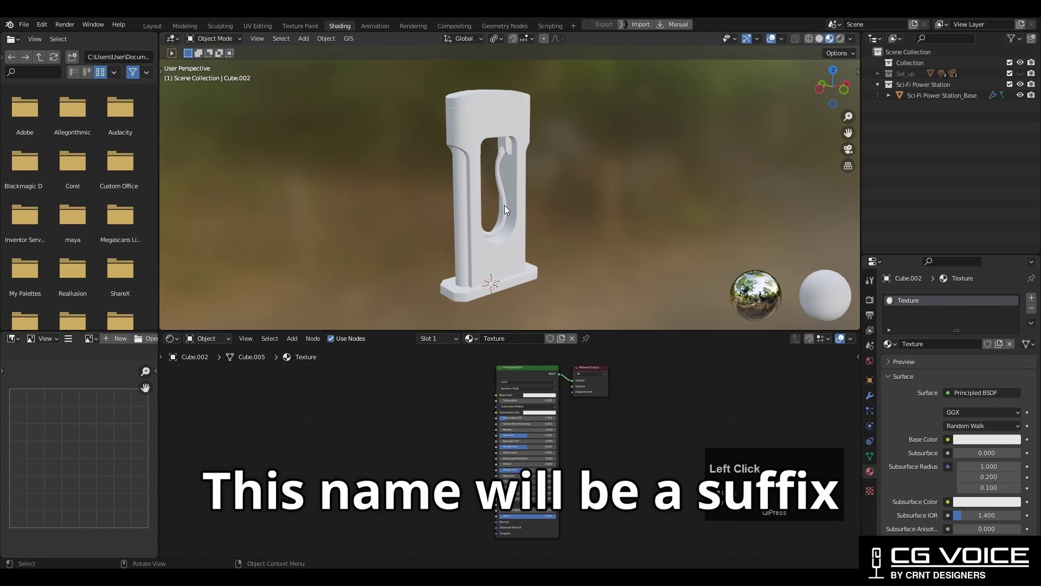
left_click(520, 232)
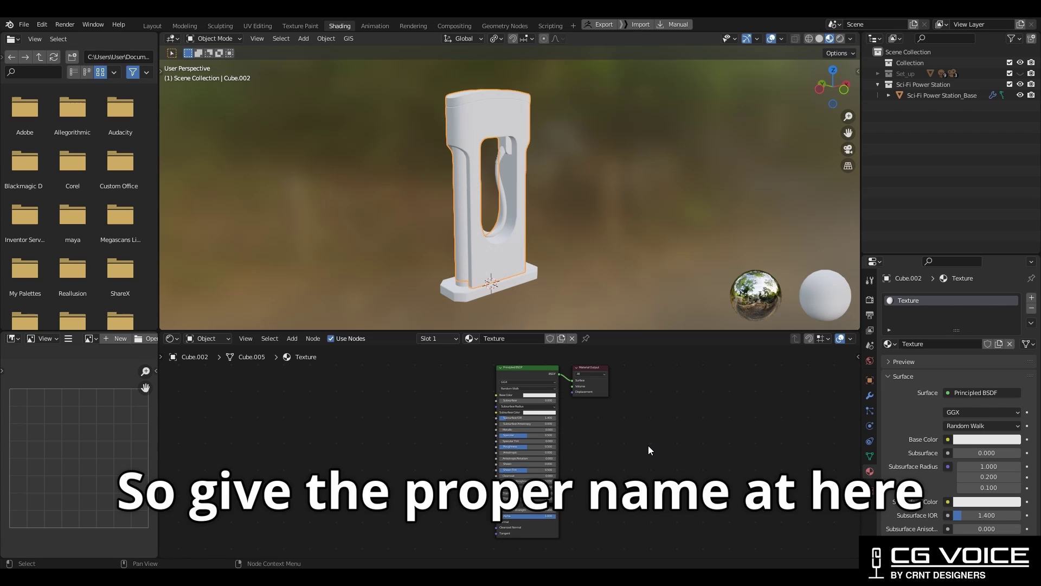
- Add an Image Texture node and connect its Color to the shader's Base Color
left_click(403, 439)
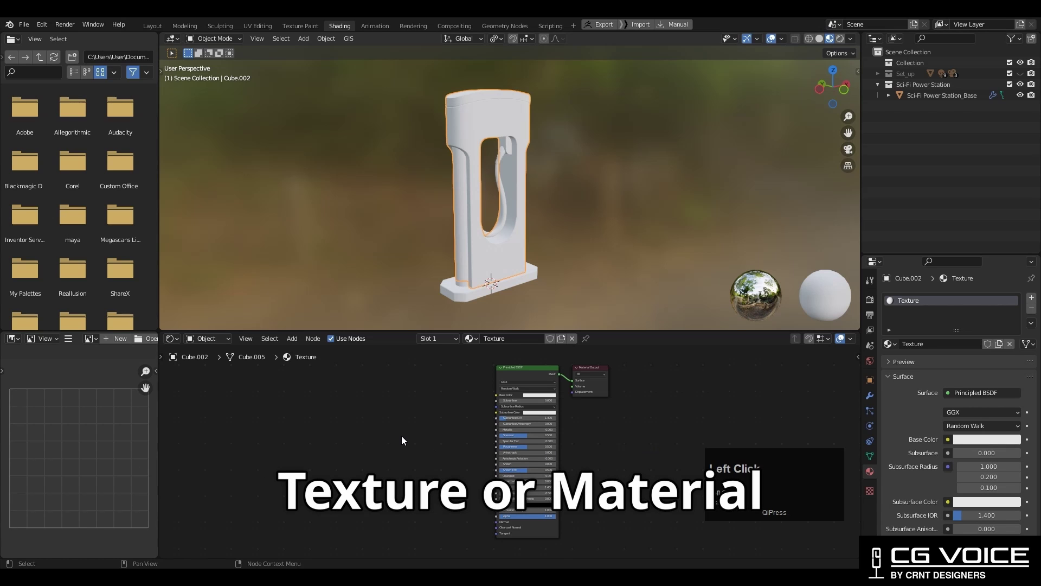
scroll(395, 389, "up", 3)
key("shift+a")
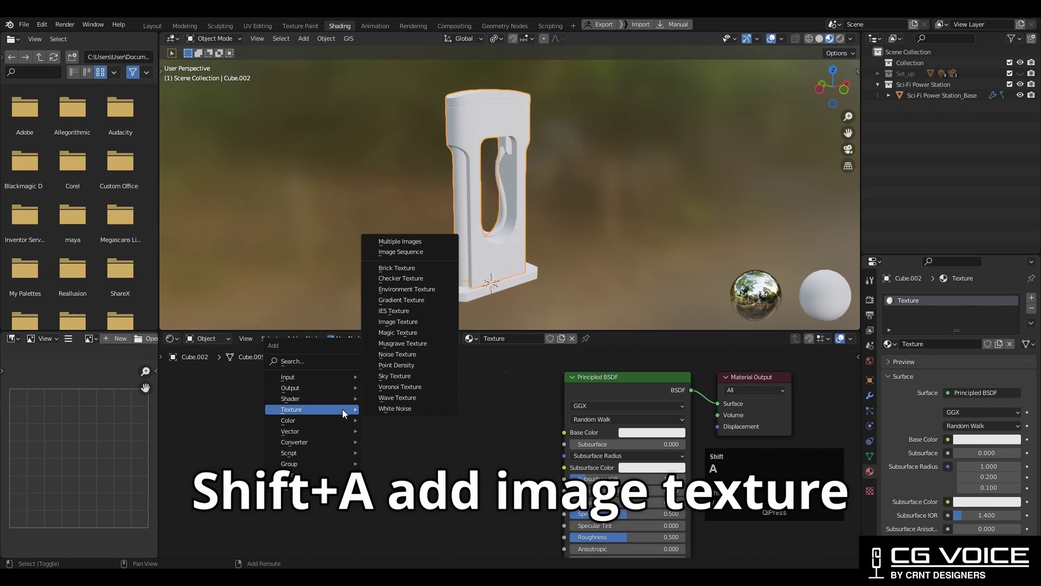
left_click(410, 324)
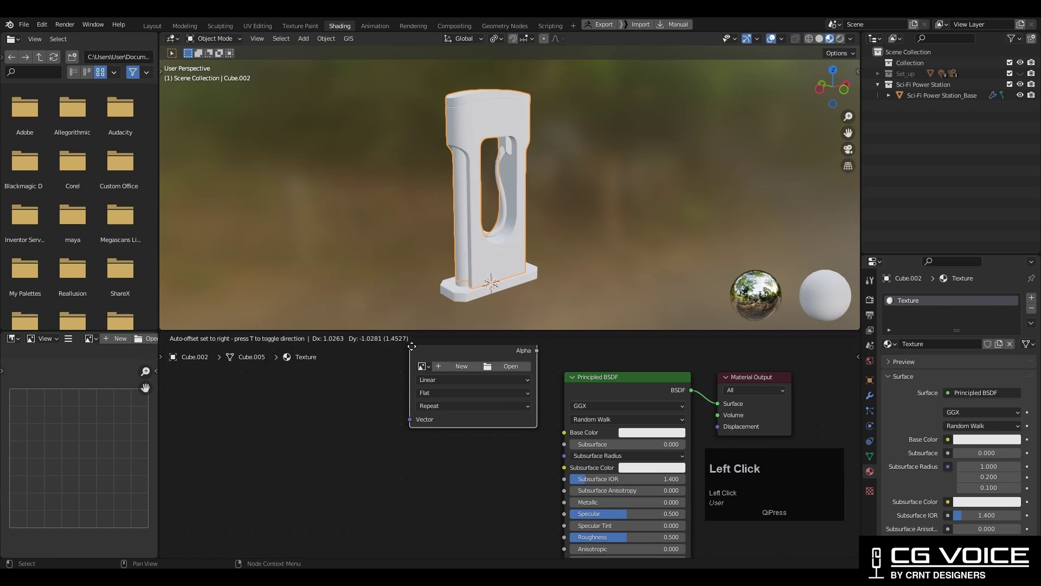
left_click(484, 422)
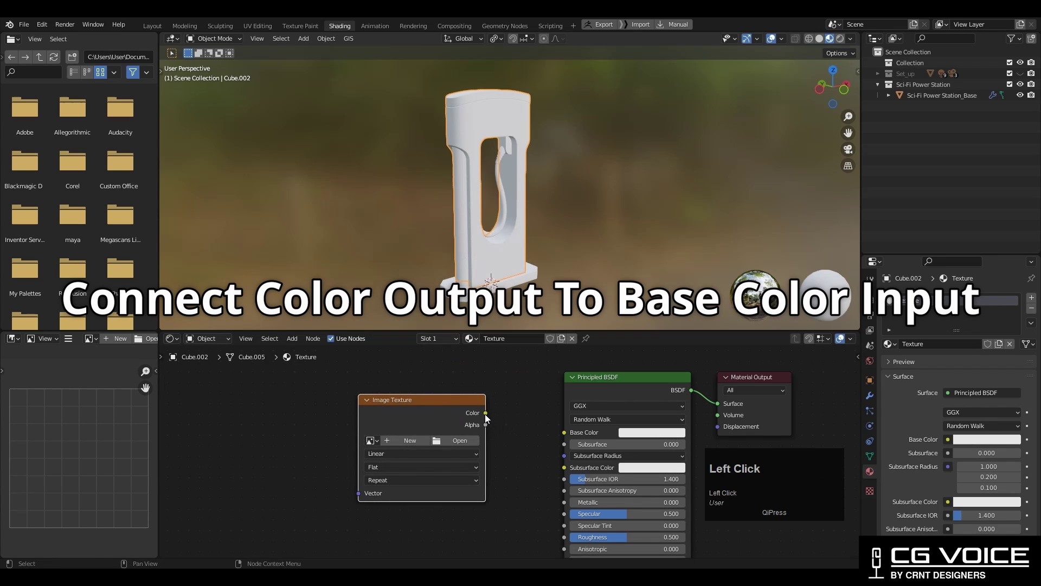
left_click_drag(486, 413, 563, 432)
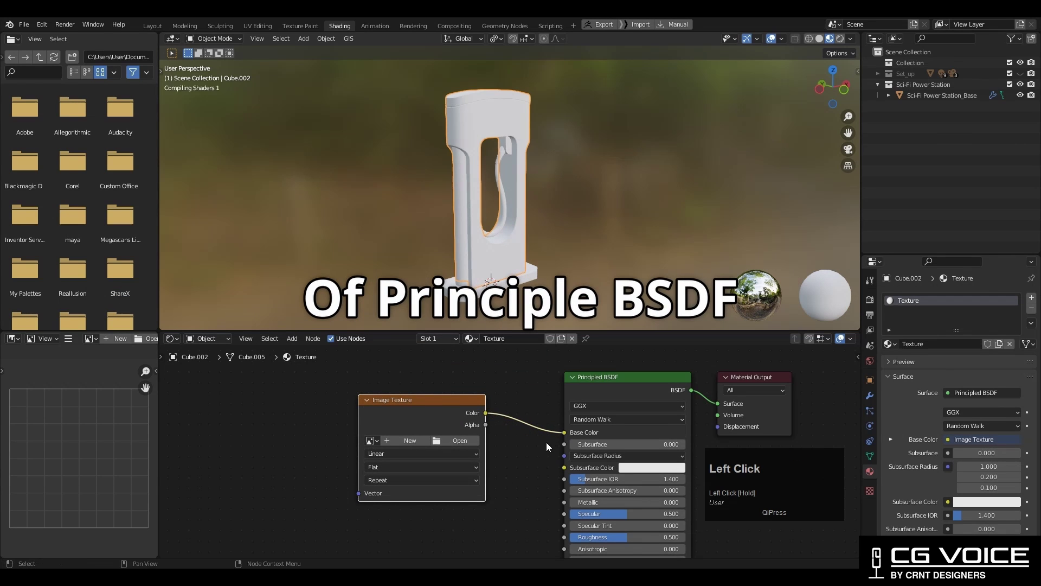
middle_click_drag(536, 451, 519, 449)
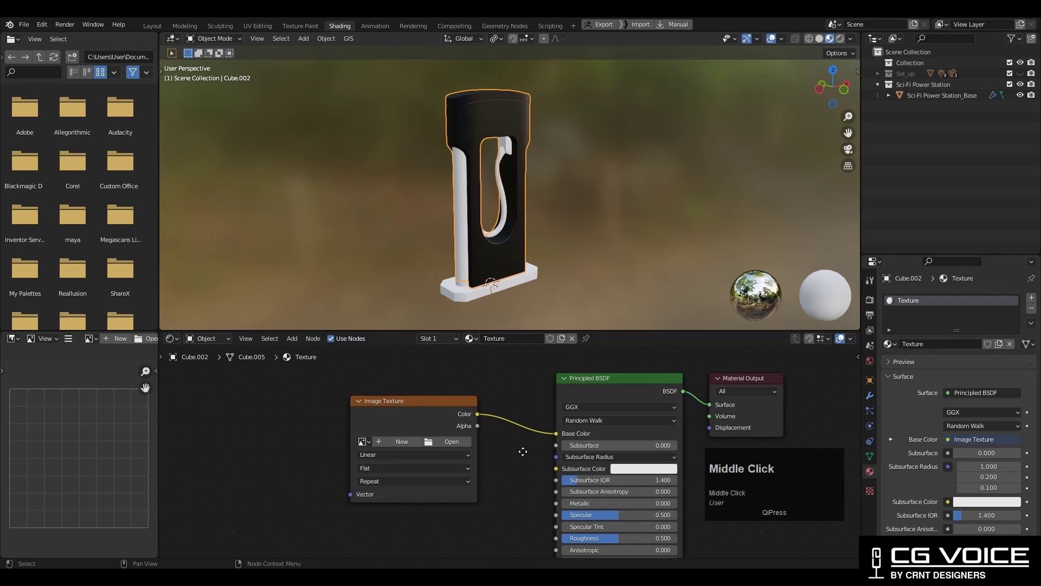
- Create a new 2048×2048 UV Grid image named 'UV' for the texture node
left_click(393, 437)
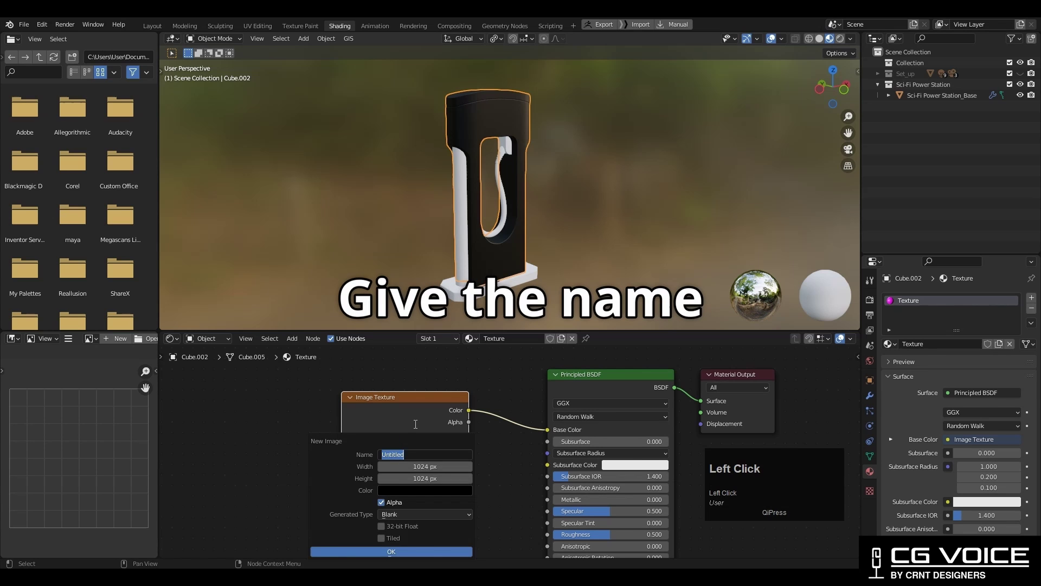
type("UV")
left_click(436, 467)
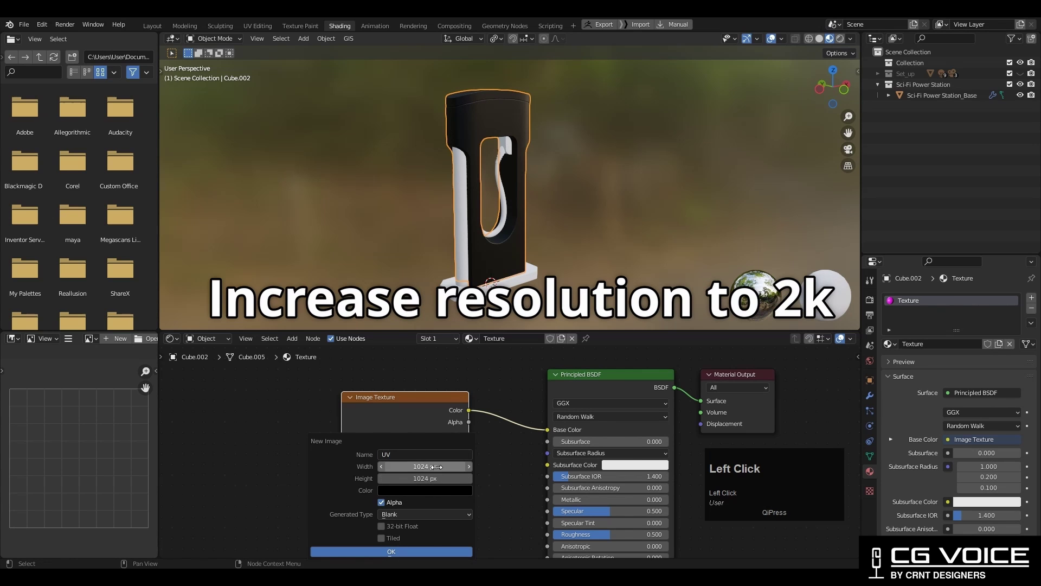
type("2048")
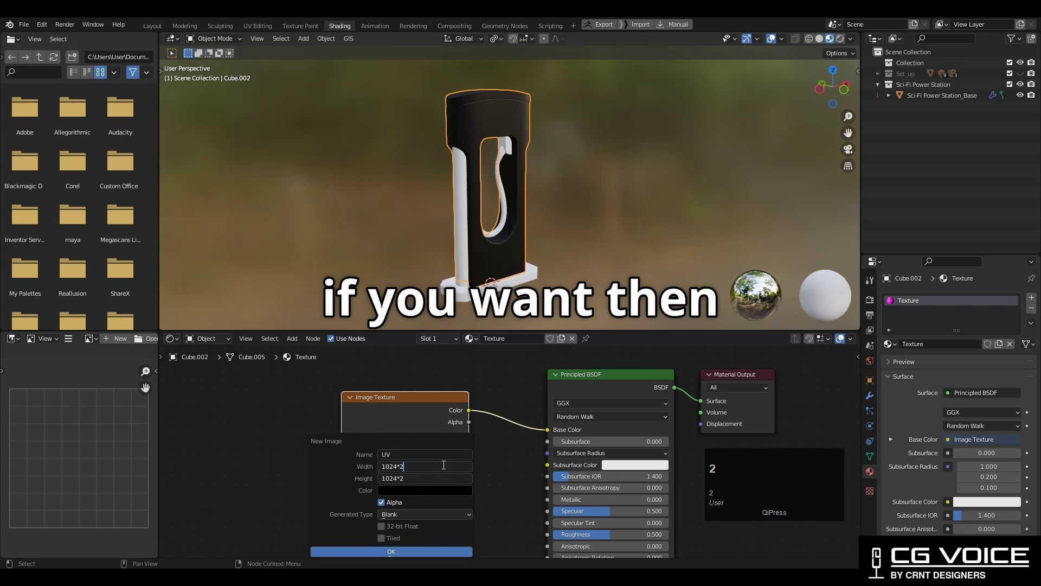
key("Return")
left_click(444, 515)
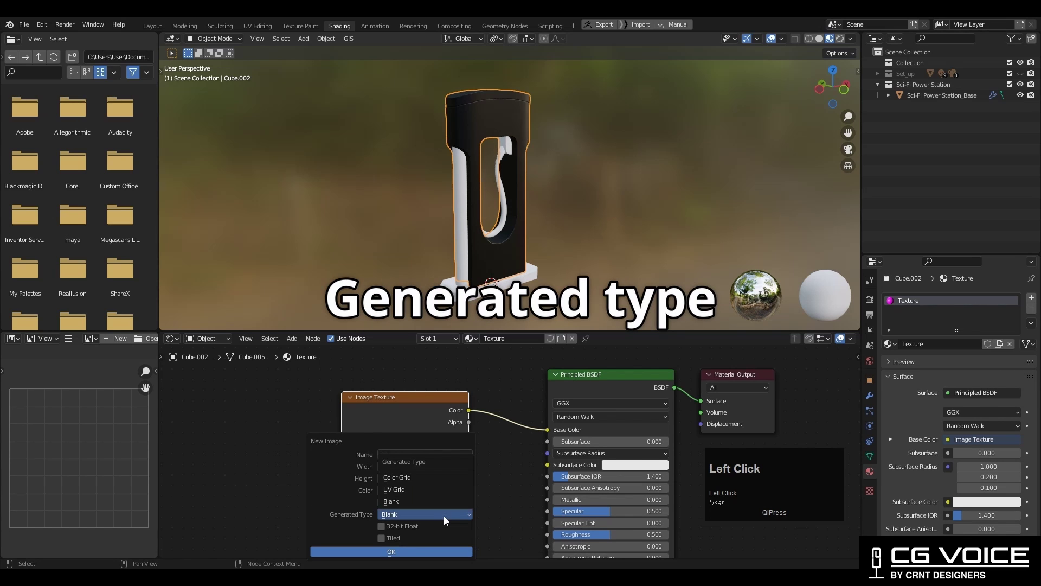
left_click(389, 489)
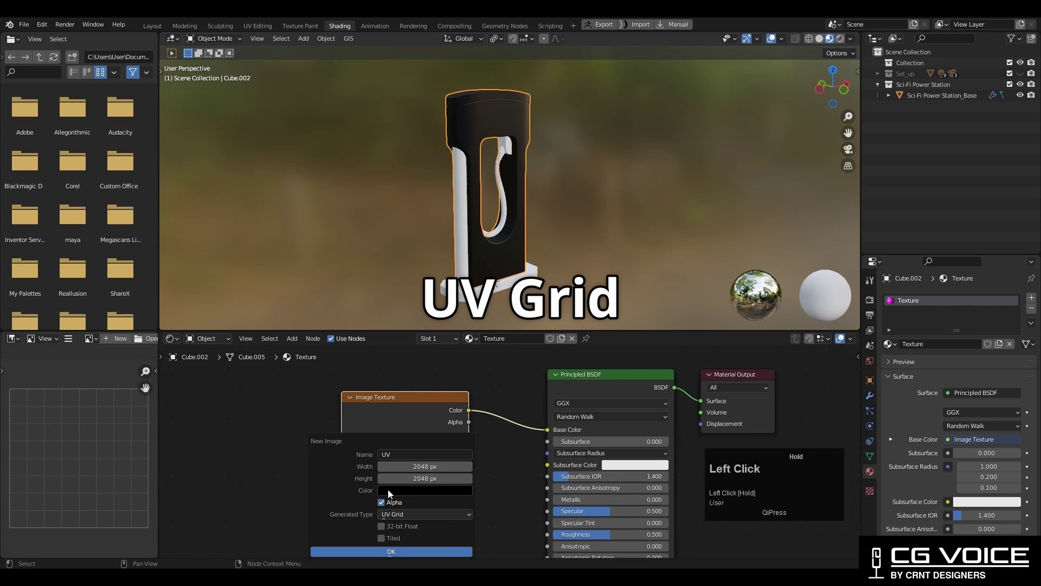
left_click(406, 551)
- Link the Texture material from the active part to all station parts, then orbit to check the checker
scroll(504, 387, "down", 2)
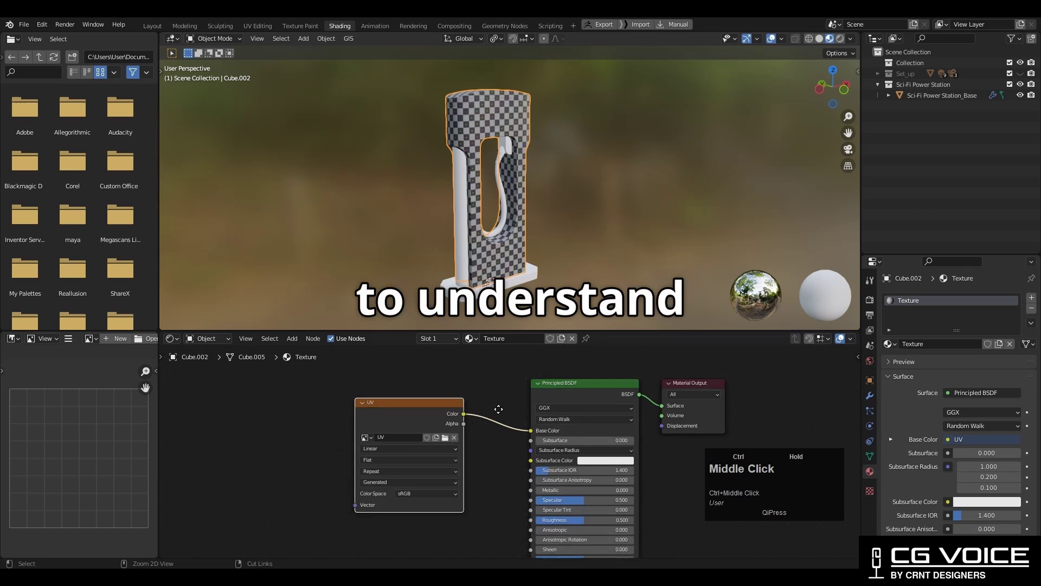
mouse_move(597, 143)
middle_mouse_down()
mouse_move(547, 216)
mouse_move(568, 187)
mouse_move(538, 202)
middle_mouse_up()
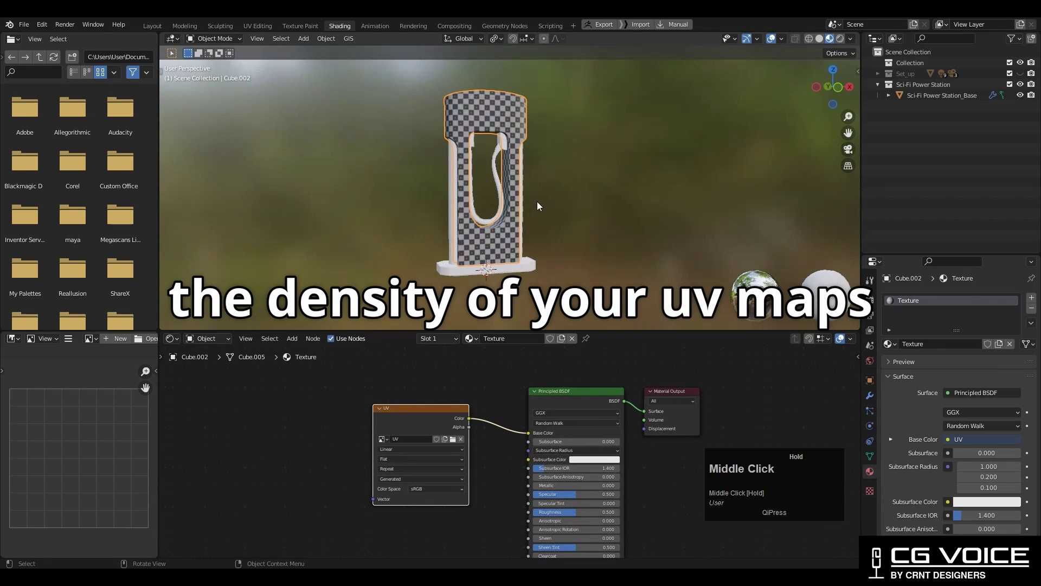
mouse_move(450, 232)
middle_mouse_down()
mouse_move(613, 234)
mouse_move(543, 238)
middle_mouse_up()
key("a")
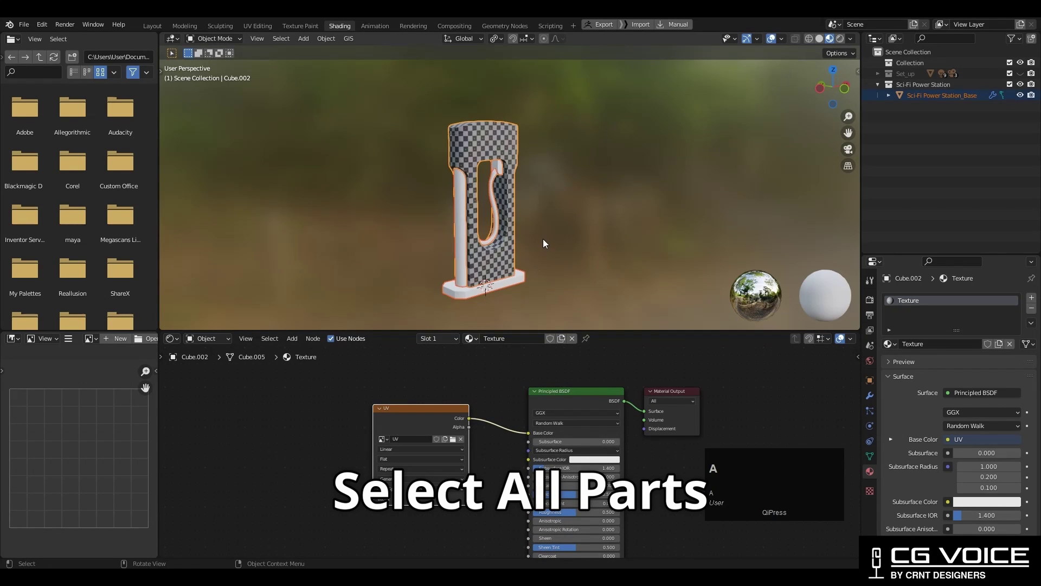
key("ctrl+l")
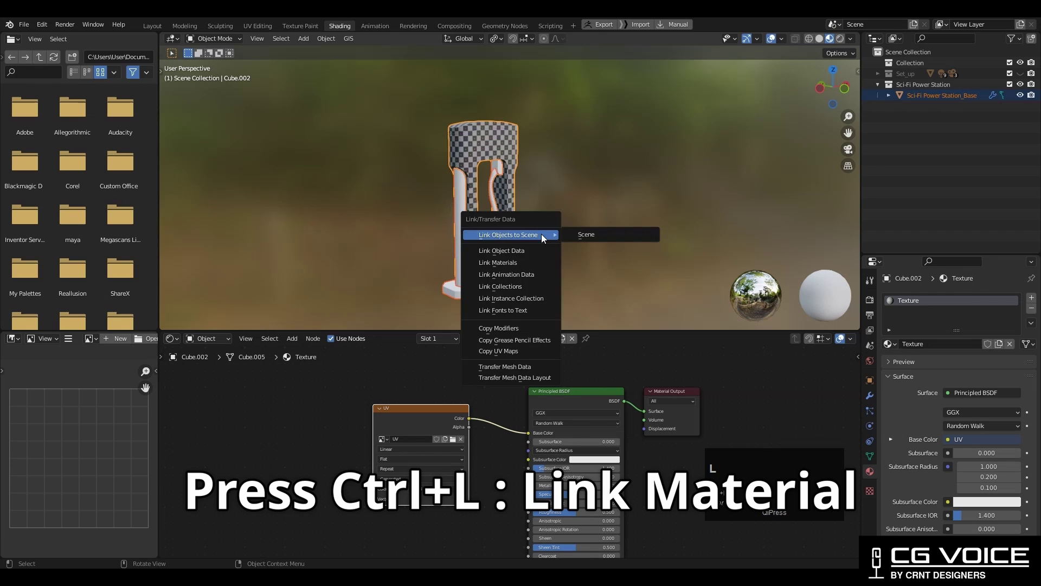
left_click(542, 267)
middle_click_drag(529, 220, 564, 181)
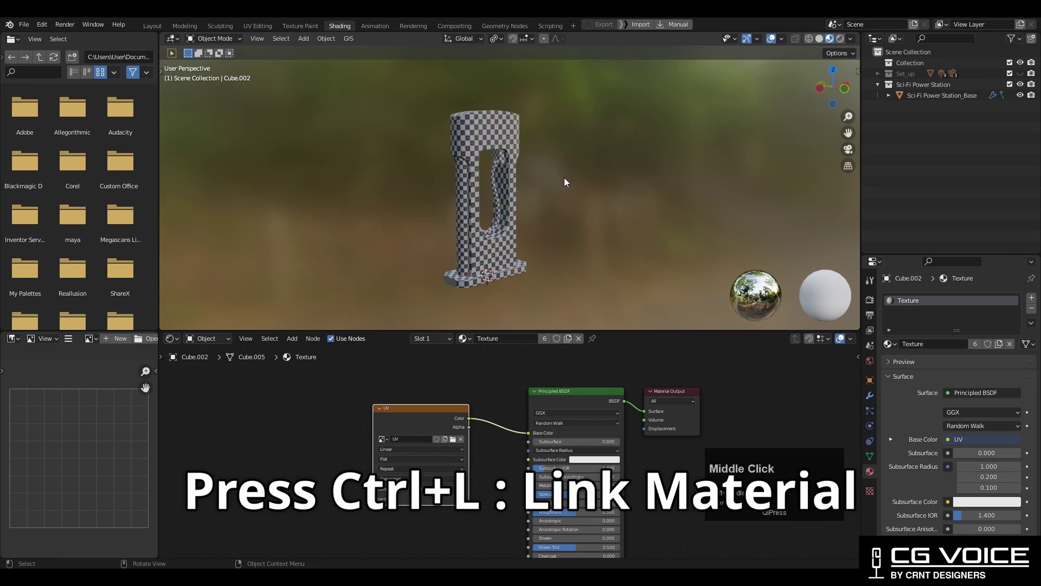
mouse_move(524, 241)
middle_mouse_down()
mouse_move(412, 211)
mouse_move(562, 237)
middle_mouse_up()
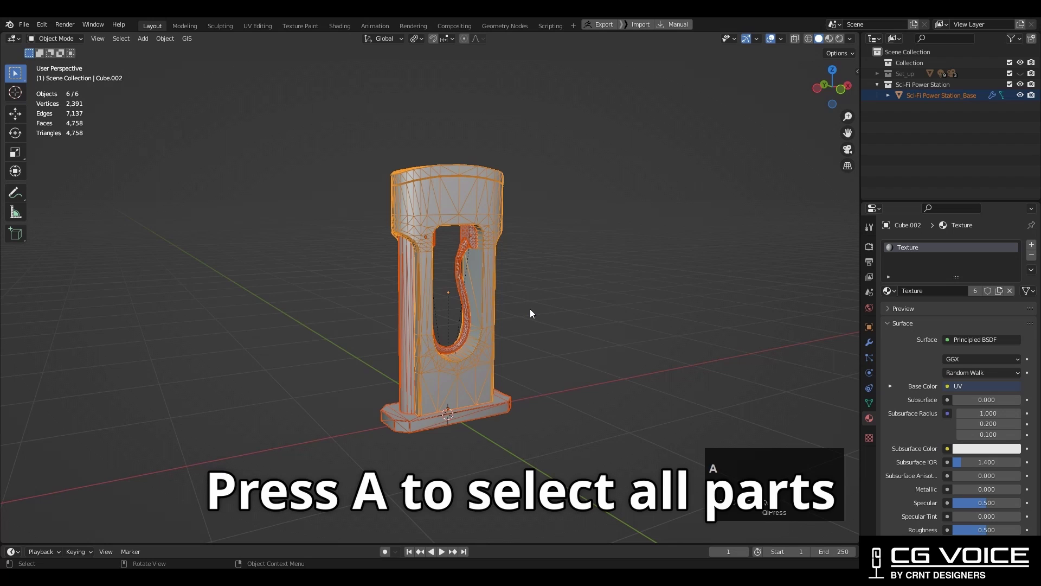
- Export the selected parts as 'Sci-Fi Power Station.fbx' with Limit to Selected Objects enabled
left_click(24, 25)
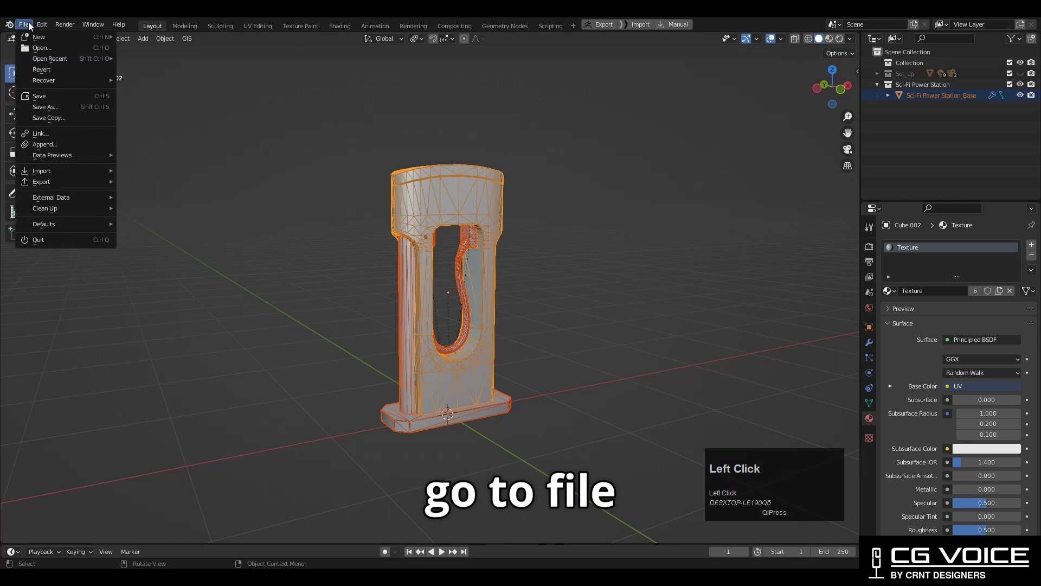
mouse_move(41, 182)
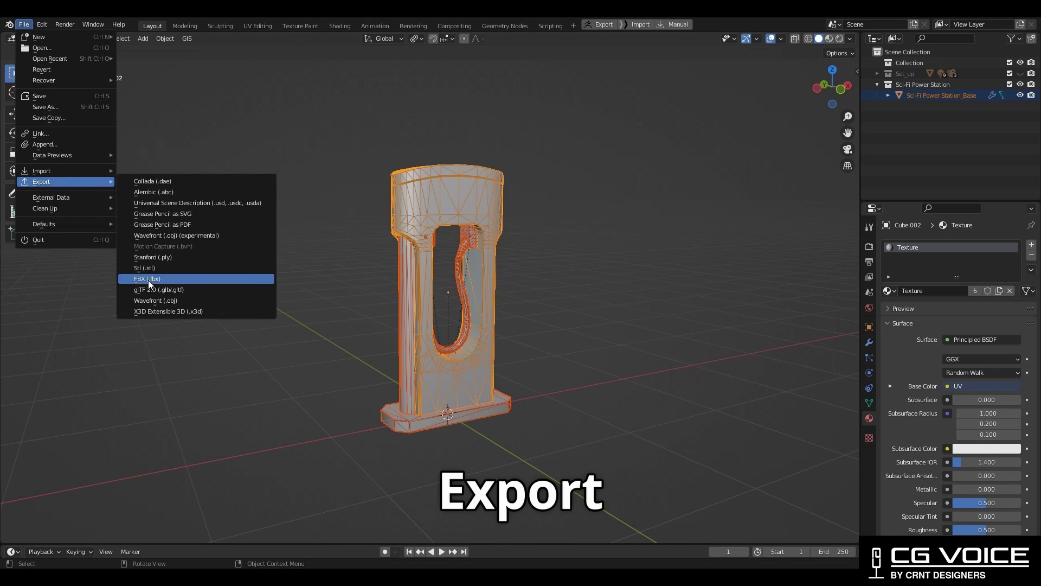
left_click(145, 281)
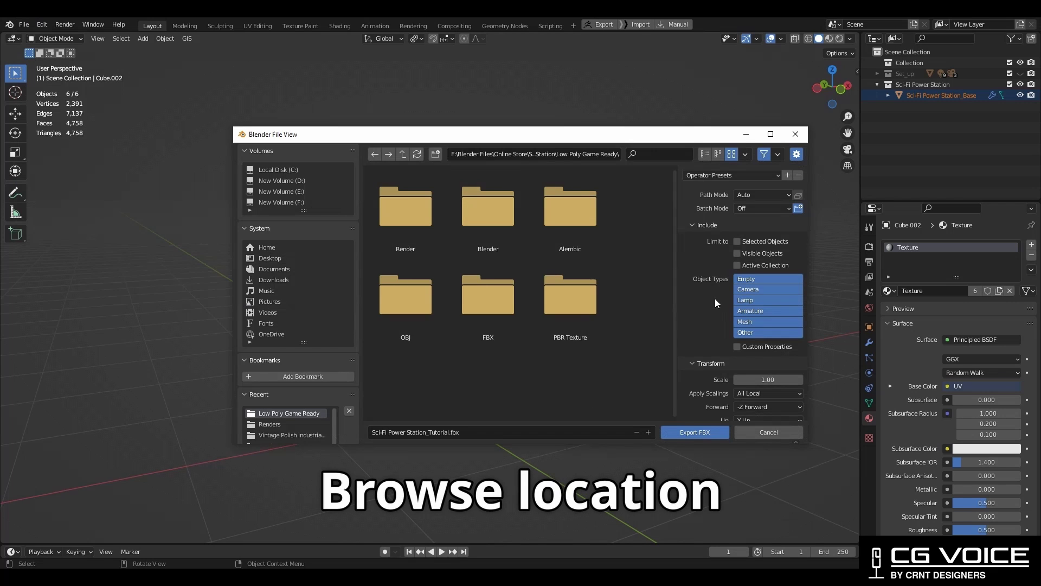
left_click(701, 303)
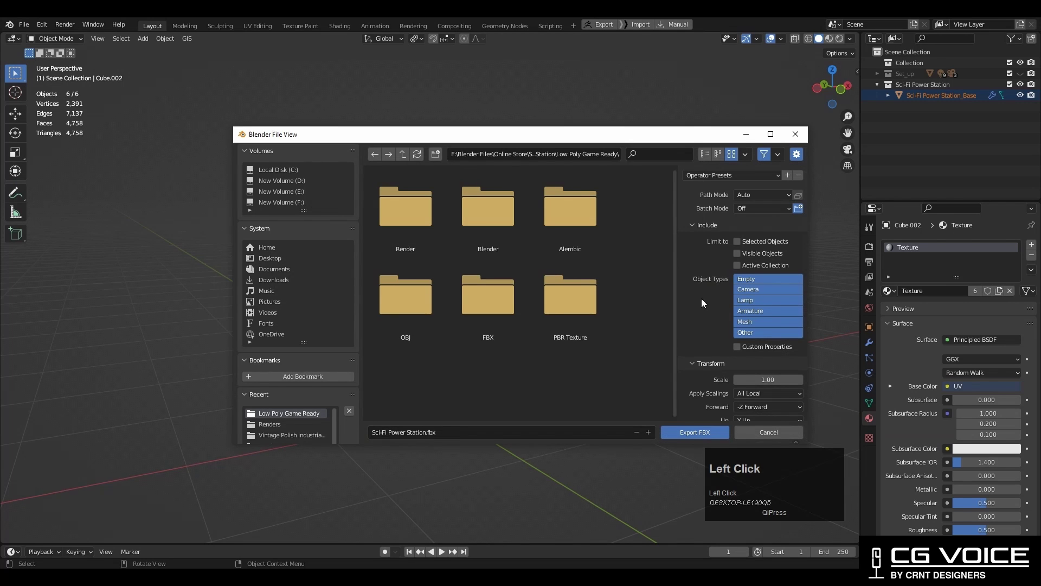
left_click(738, 242)
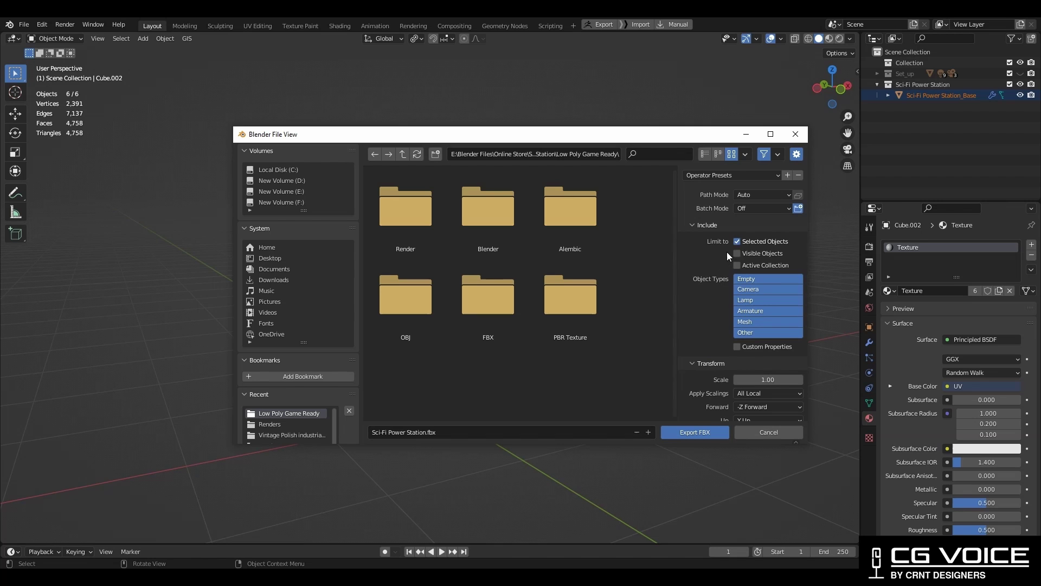
left_click(738, 241)
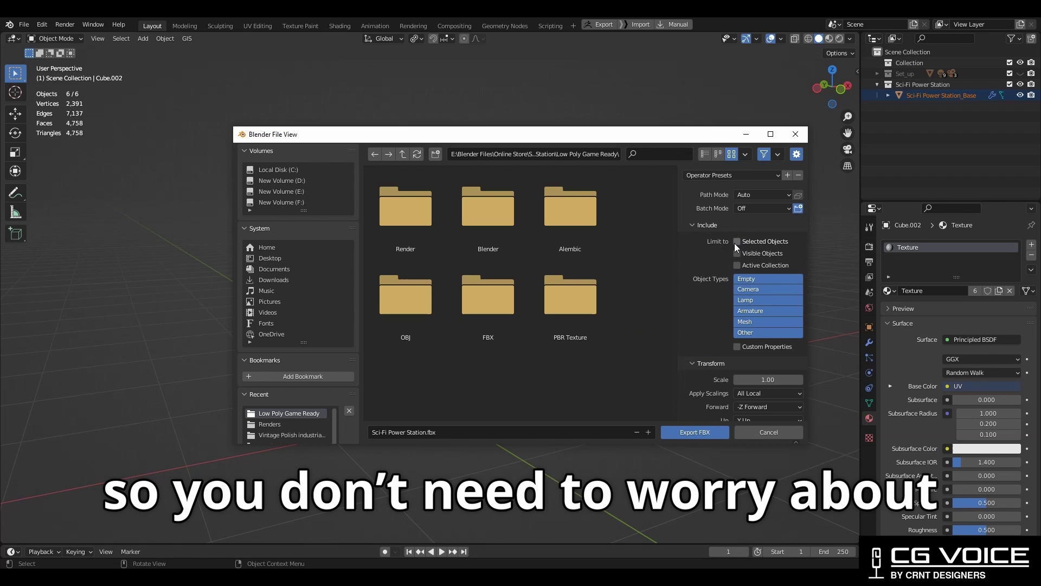
left_click(737, 242)
left_click(423, 432)
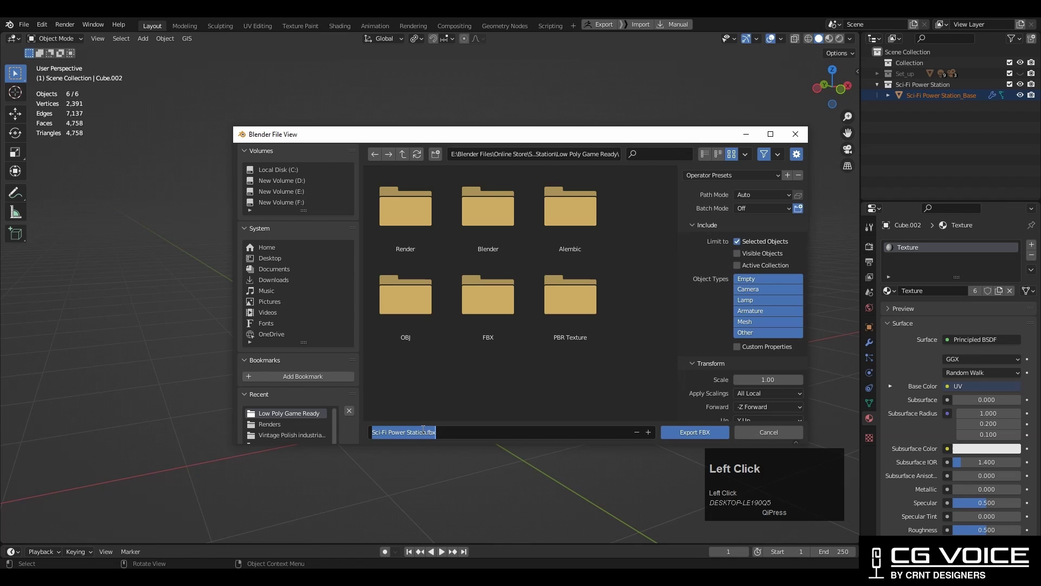
scroll(691, 372, "down", 5)
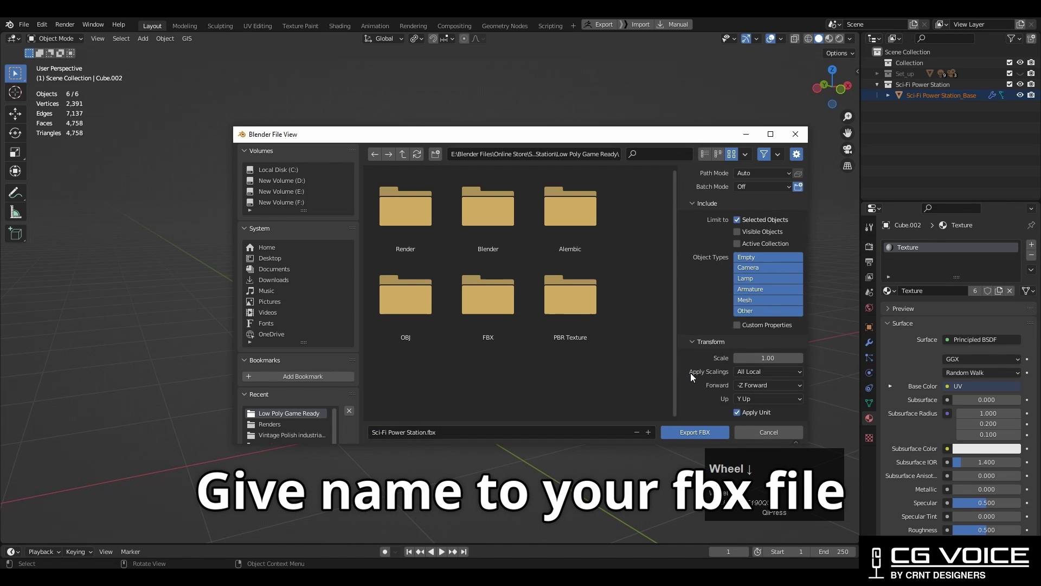
left_click(684, 431)
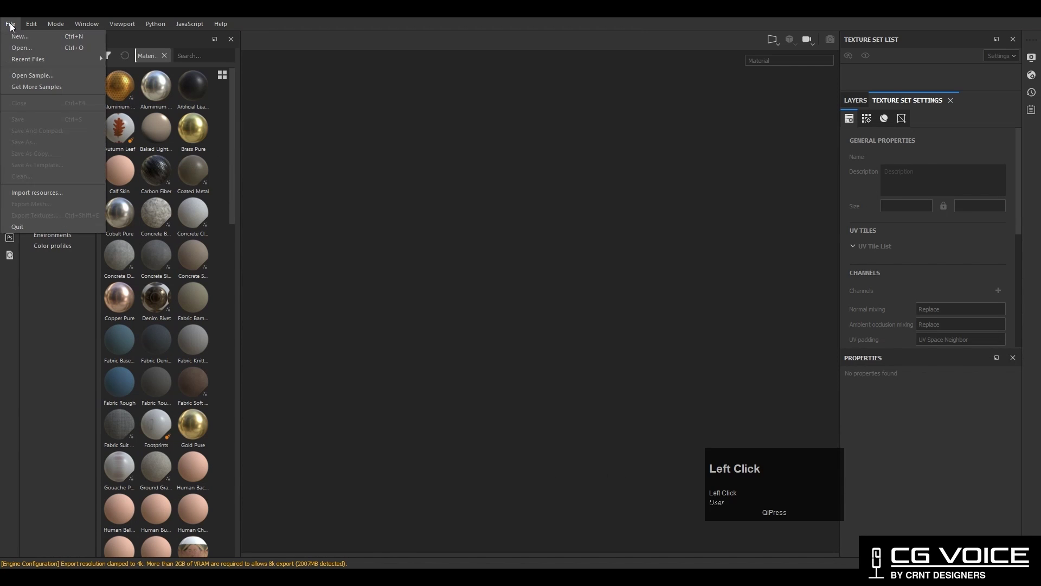
- Start a new project using 'Sci-Fi Power Station.fbx' as the mesh
left_click(20, 36)
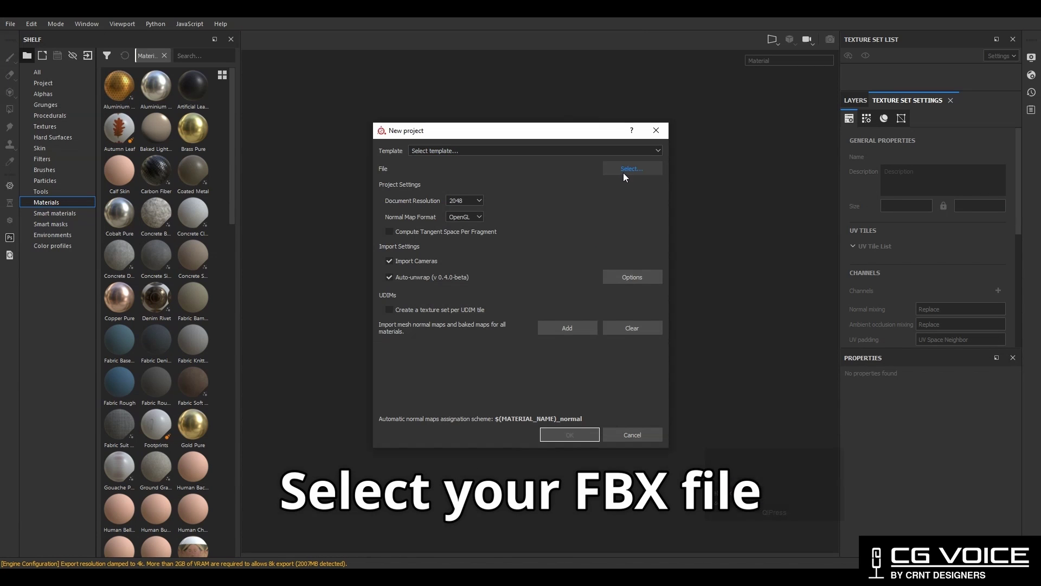
left_click(623, 172)
left_click(809, 416)
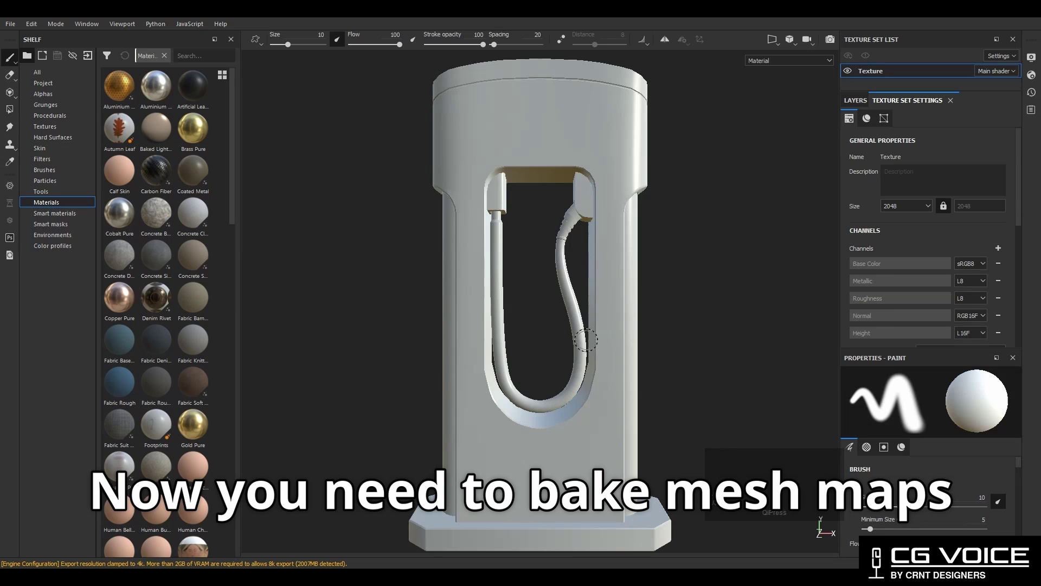
- Frame the whole model and open the Texture Set Settings' Bake Mesh Maps dialog
left_click_drag(581, 230, 616, 323, "alt")
mouse_move(617, 323)
right_mouse_down("alt")
mouse_move(478, 314)
mouse_move(735, 269)
right_mouse_up("alt")
left_click(851, 103)
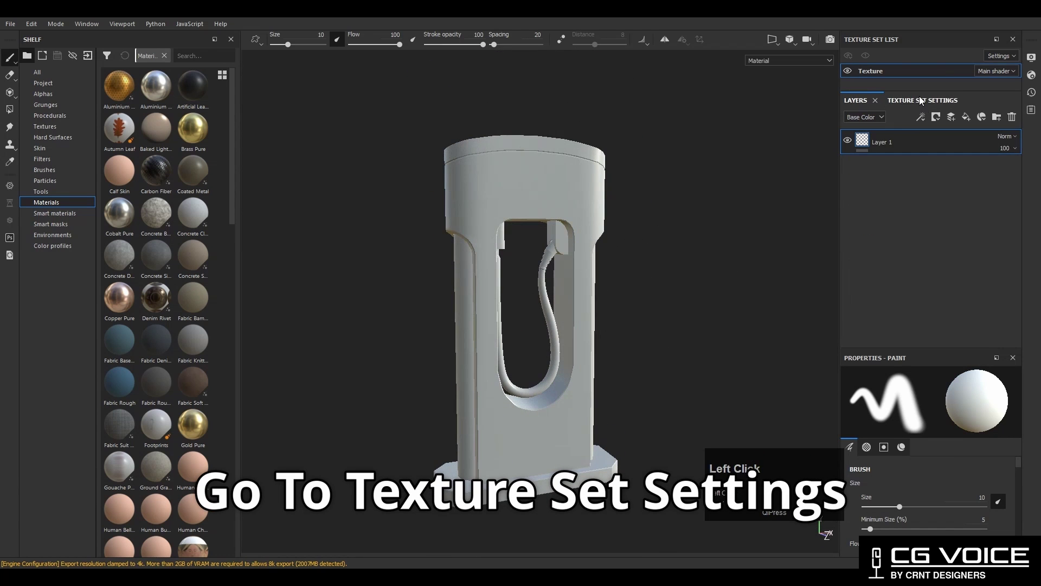
left_click(918, 100)
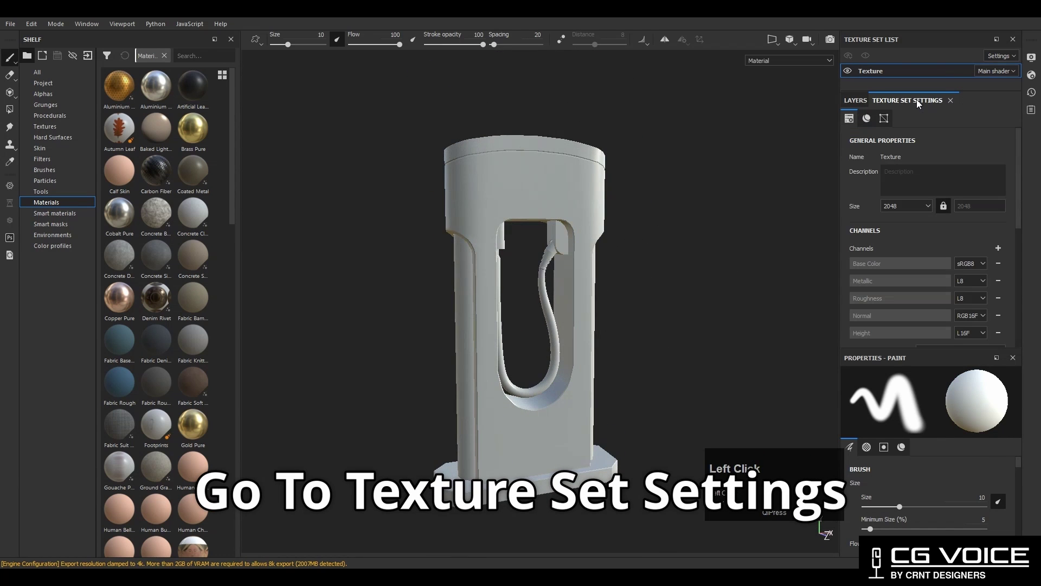
scroll(905, 184, "down", 3)
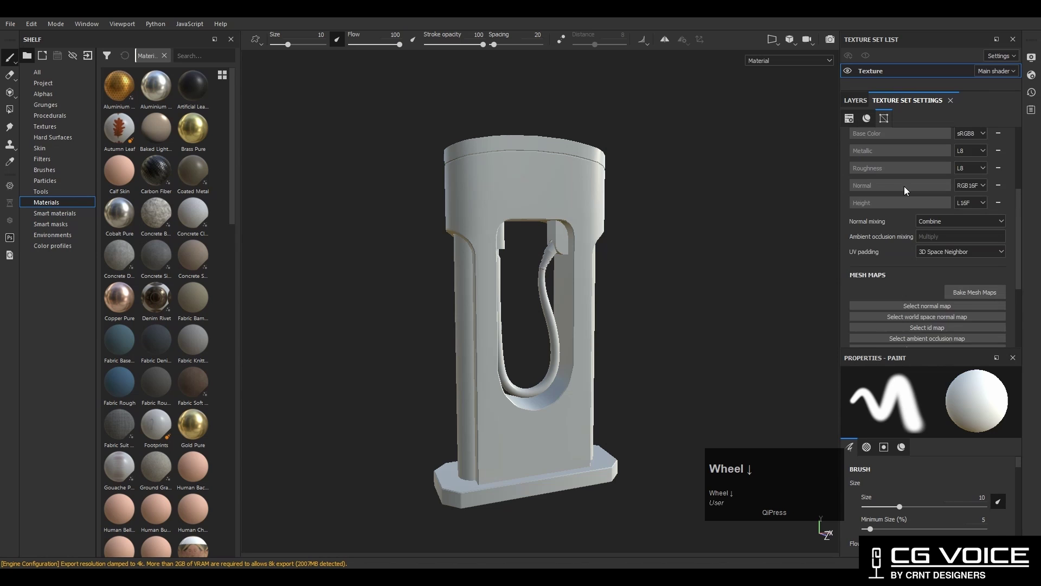
scroll(906, 212, "down", 2)
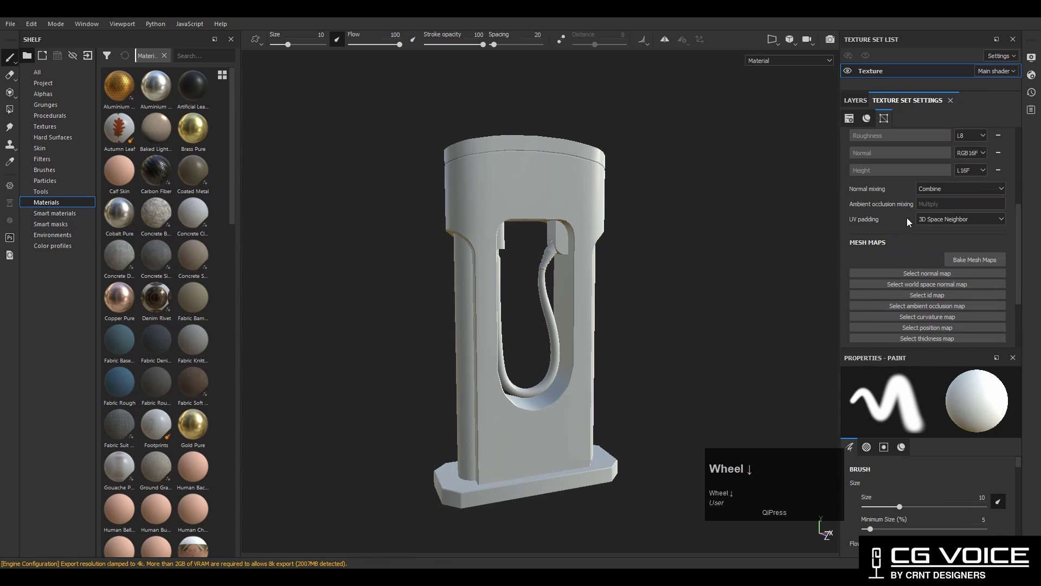
left_click(976, 260)
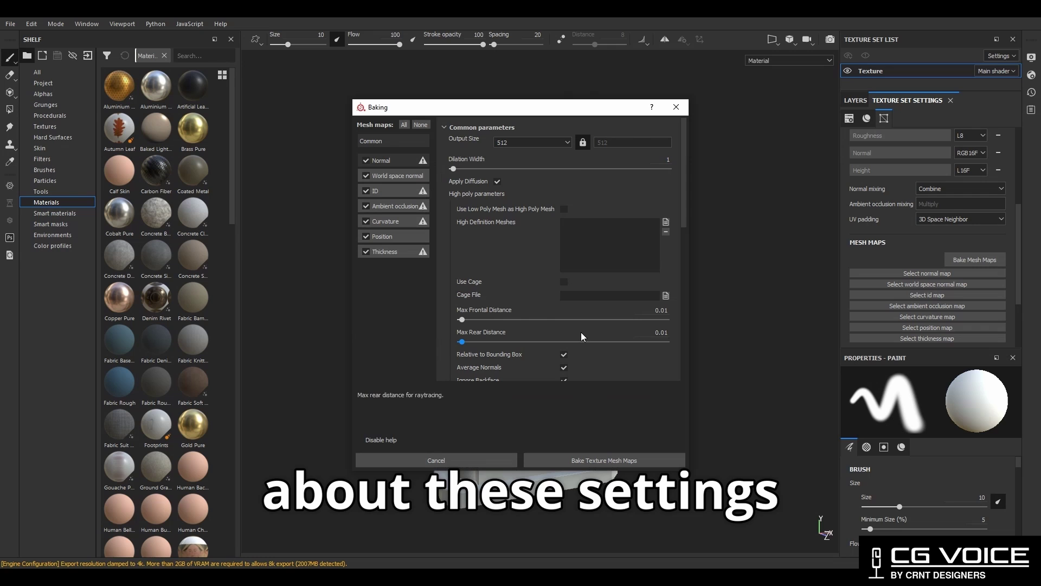
- Review the ambient occlusion and other baker parameters, then bake all mesh maps at defaults
left_click(395, 163)
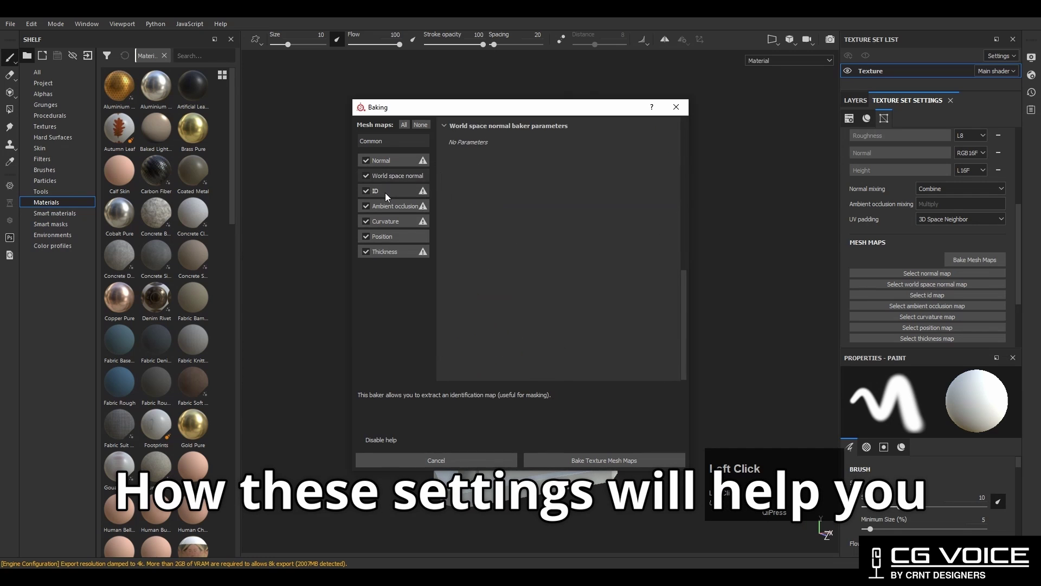
left_click(385, 206)
left_click(378, 241)
left_click(405, 142)
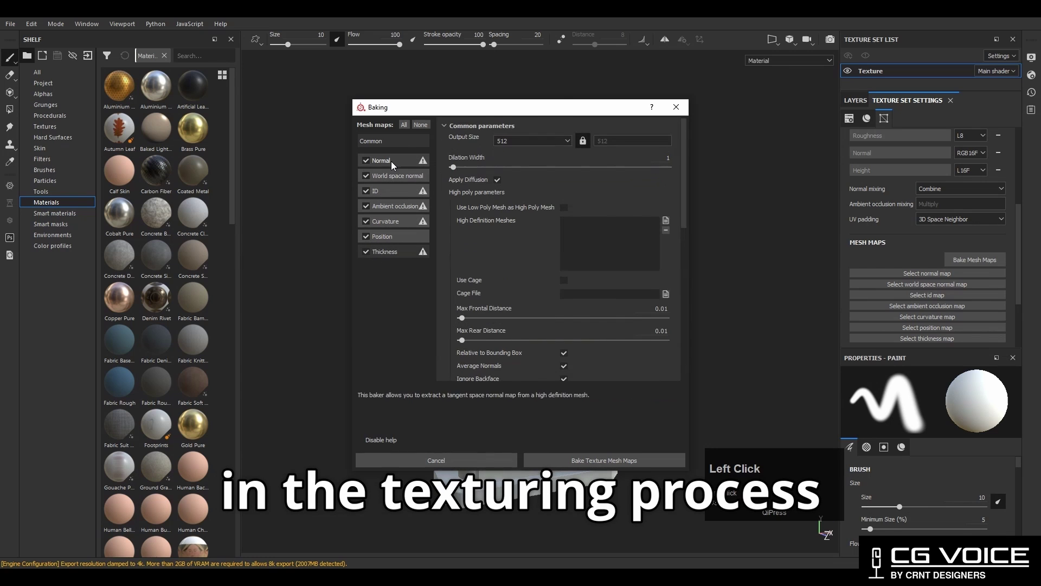
left_click(633, 462)
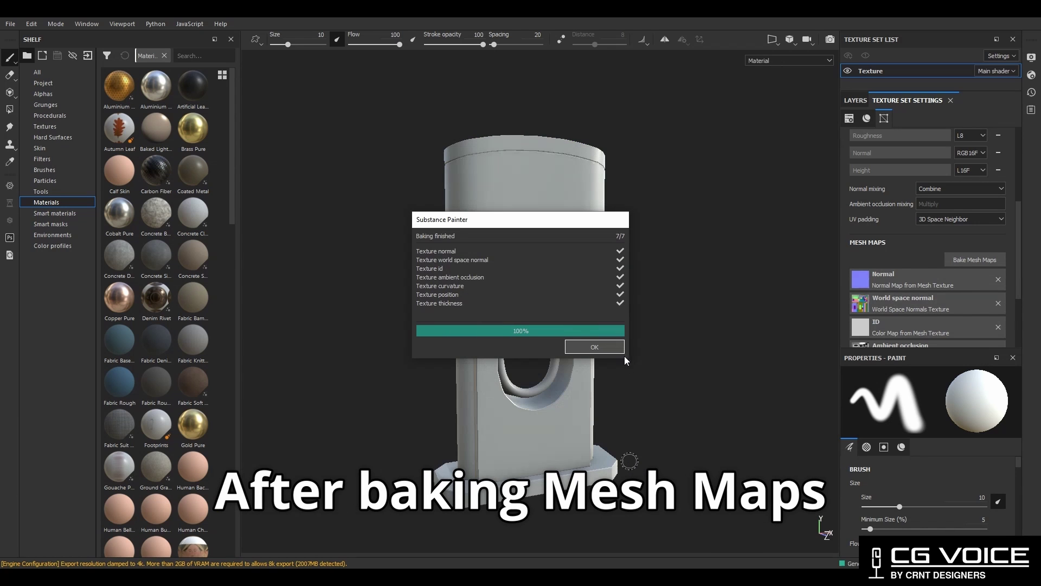
- Dismiss the bake report and drop the Steel Scratched smart material onto the station
left_click(619, 350)
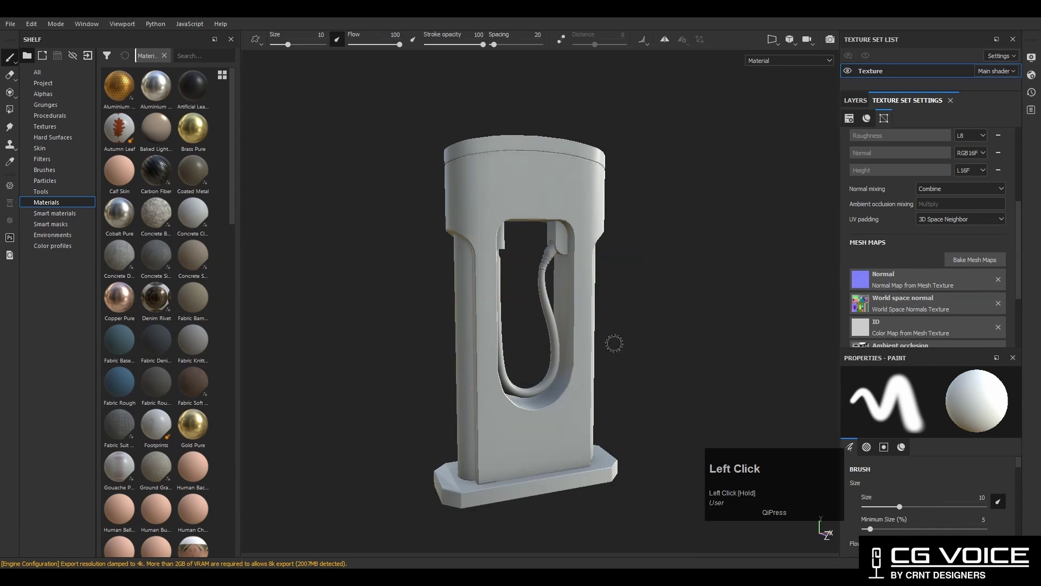
left_click(54, 213)
scroll(155, 325, "down", 15)
left_click_drag(156, 411, 570, 272)
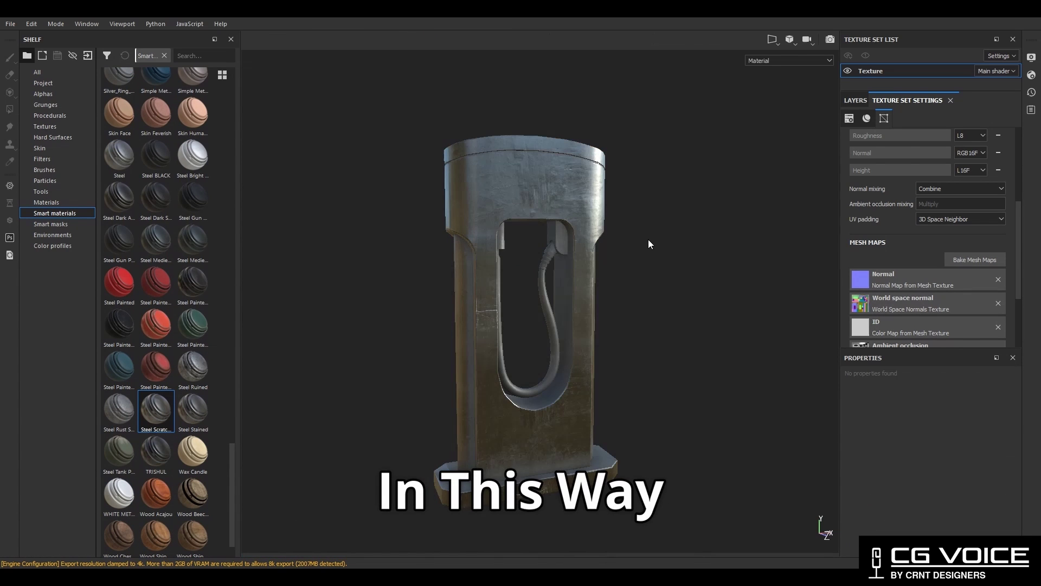
mouse_move(645, 290)
left_mouse_down("alt")
mouse_move(356, 204)
mouse_move(463, 277)
mouse_move(723, 253)
mouse_move(560, 265)
mouse_move(681, 271)
left_mouse_up("alt")
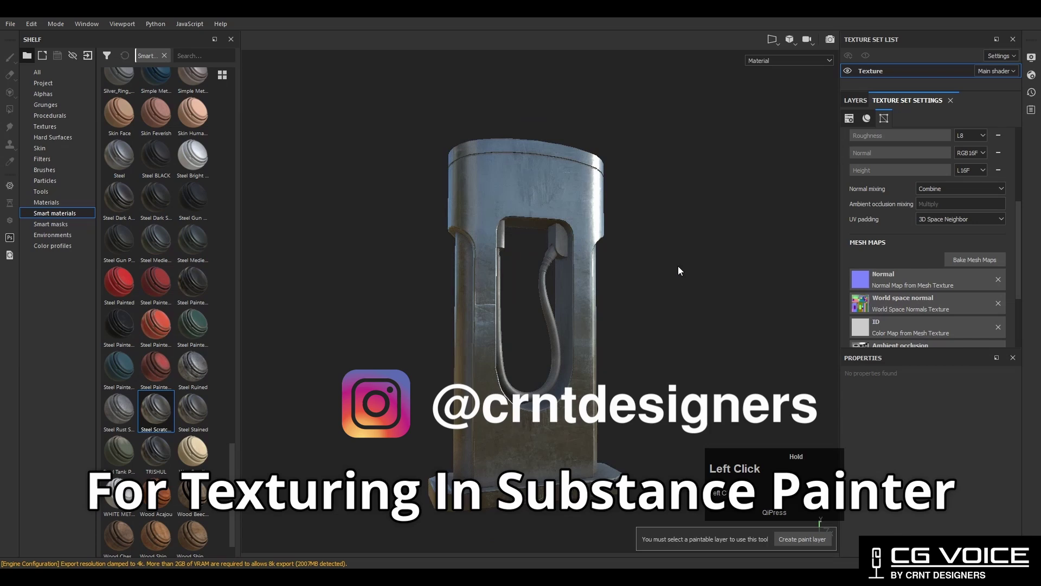